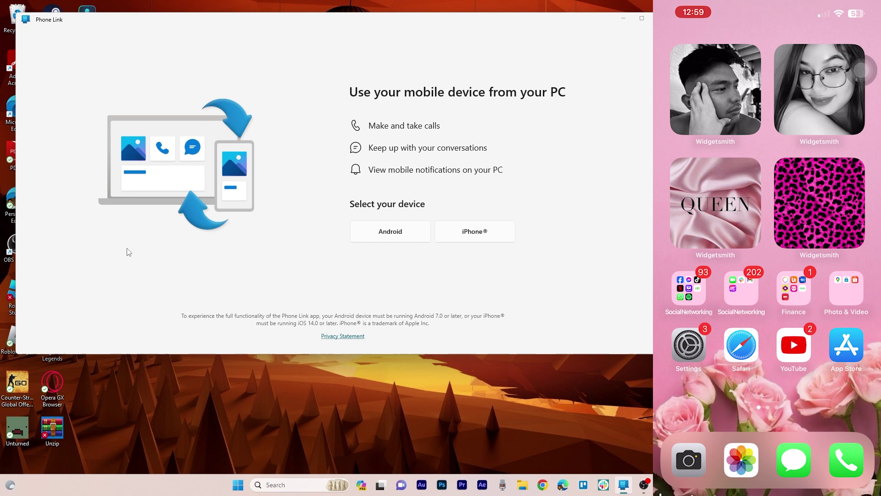
Step: Choose iPhone and confirm the matching code to pair it over Bluetooth
{"action": "left_click", "coordinate": [472, 240]}
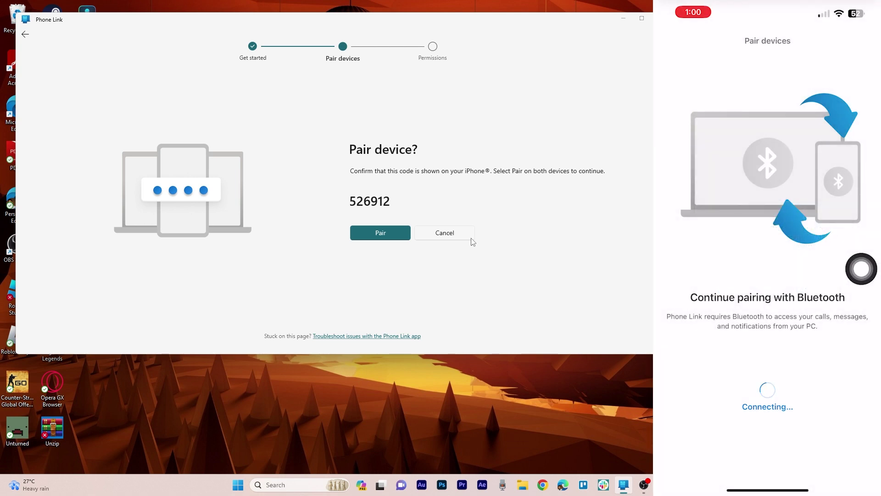
{"action": "left_click", "coordinate": [381, 233]}
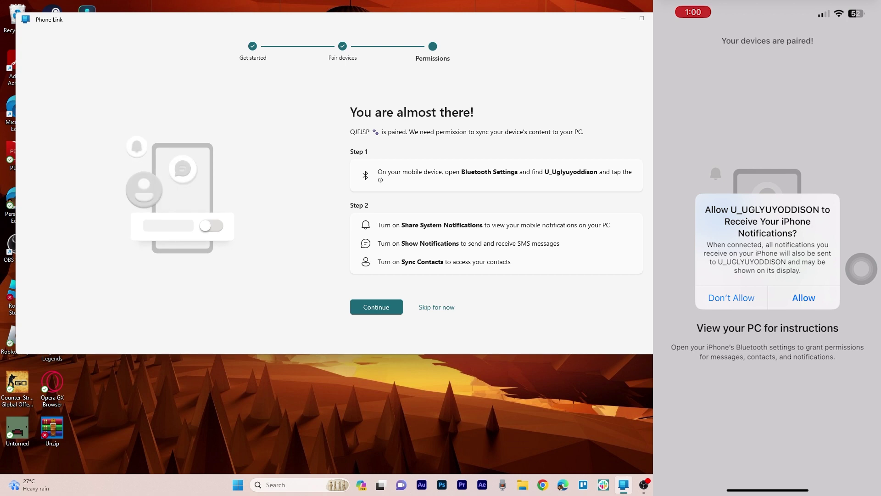
Step: Allow notification sharing on the iPhone, then open the PC's entry in iPhone Bluetooth settings
{"action": "left_click", "coordinate": [801, 301]}
{"action": "left_click_drag", "start_coordinate": [854, 9], "coordinate": [853, 184]}
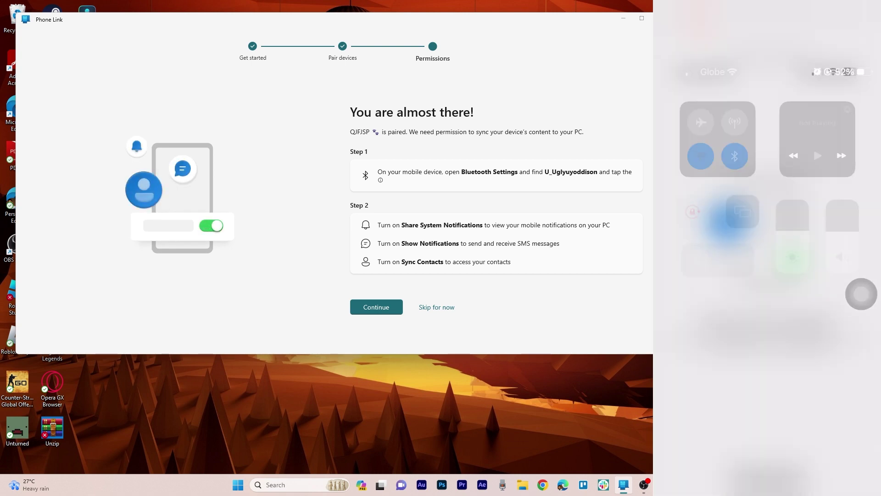
{"action": "left_click", "coordinate": [718, 131]}
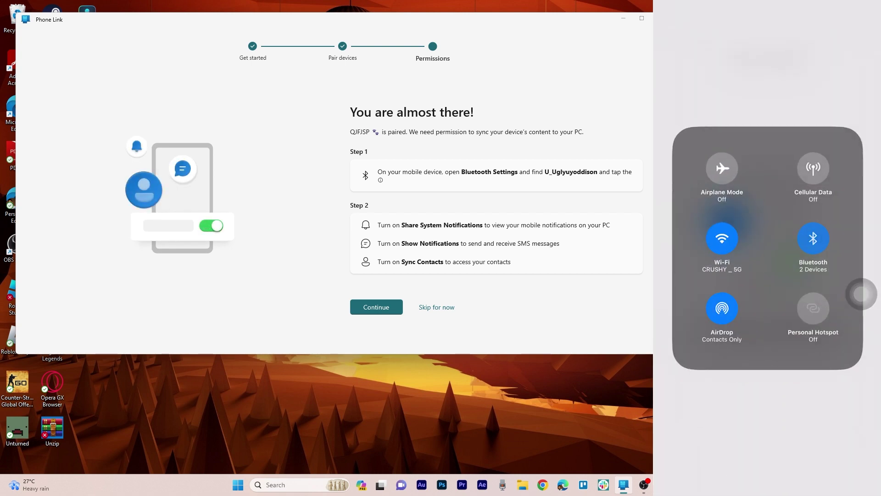
{"action": "left_click", "coordinate": [813, 236]}
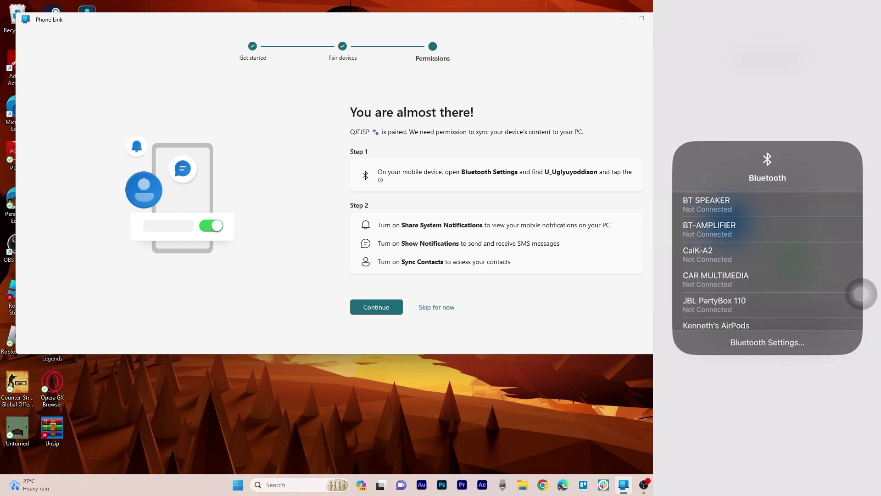
{"action": "left_click", "coordinate": [768, 342]}
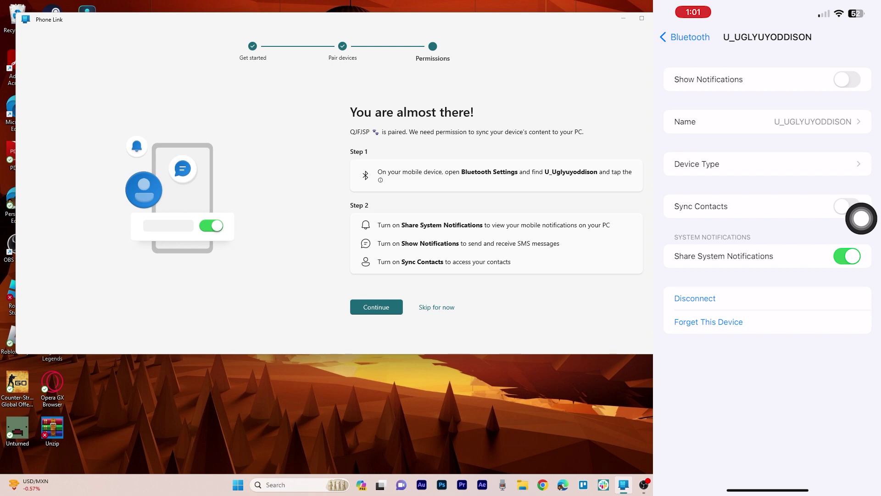
Step: Turn on Sync Contacts for the PC on the iPhone and finish the permissions step
{"action": "left_click", "coordinate": [857, 202]}
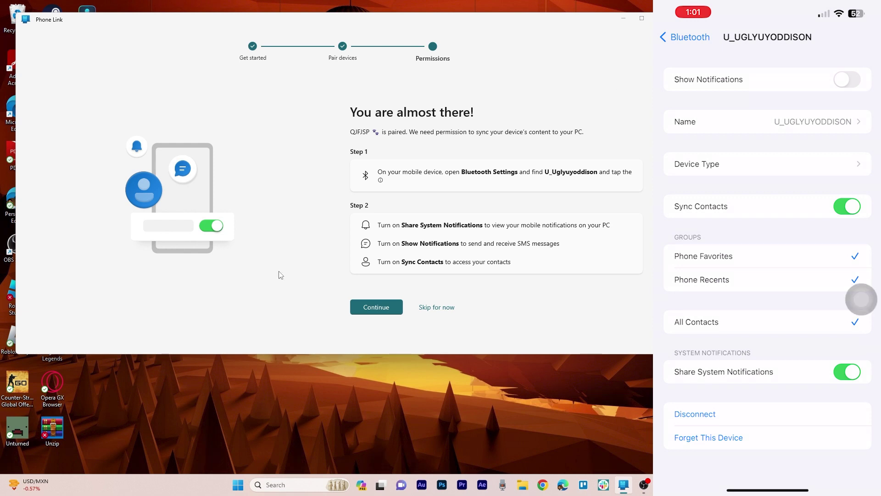
{"action": "left_click", "coordinate": [387, 308]}
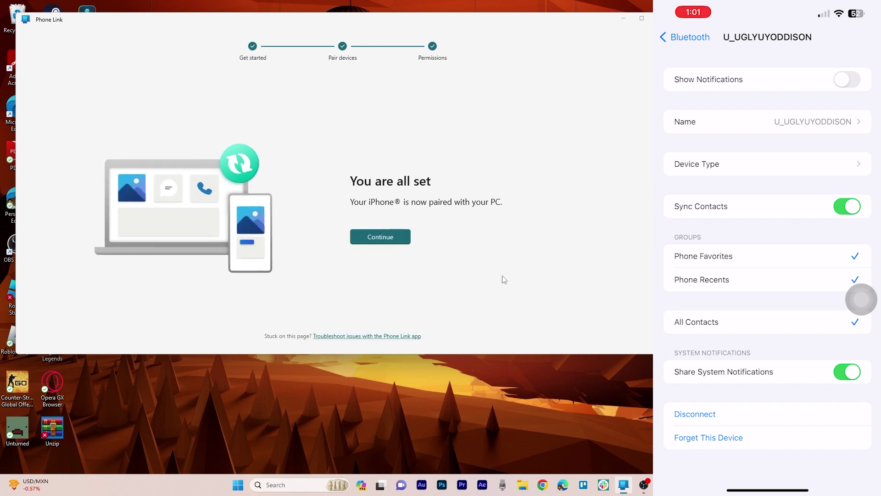
Step: Enter the main Phone Link window and dismiss the SMS messaging permission guide
{"action": "left_click", "coordinate": [388, 242]}
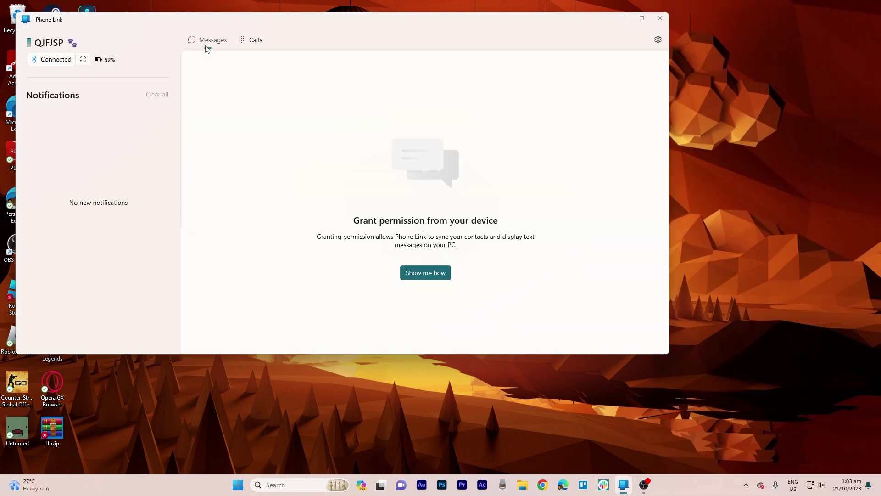
{"action": "left_click", "coordinate": [434, 271]}
{"action": "left_click", "coordinate": [302, 307]}
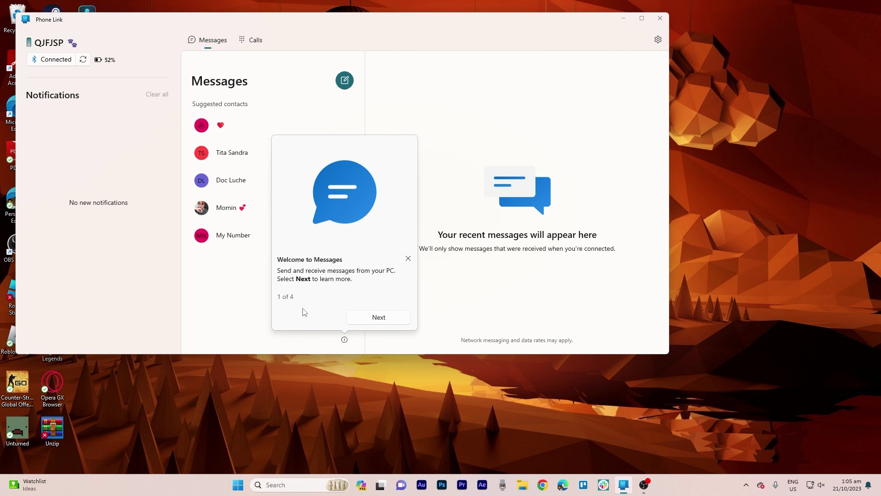
Step: Step through and close the Messages introduction tips
{"action": "left_click", "coordinate": [384, 320]}
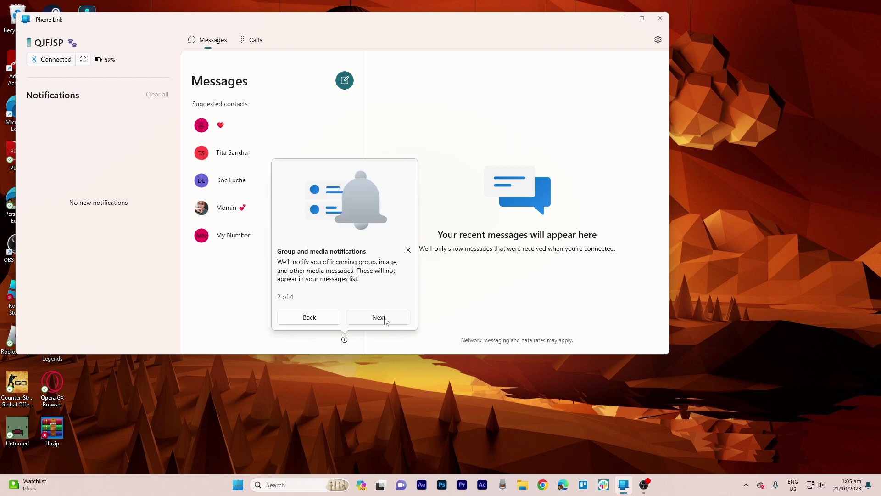
{"action": "left_click", "coordinate": [386, 321]}
{"action": "left_click", "coordinate": [385, 321]}
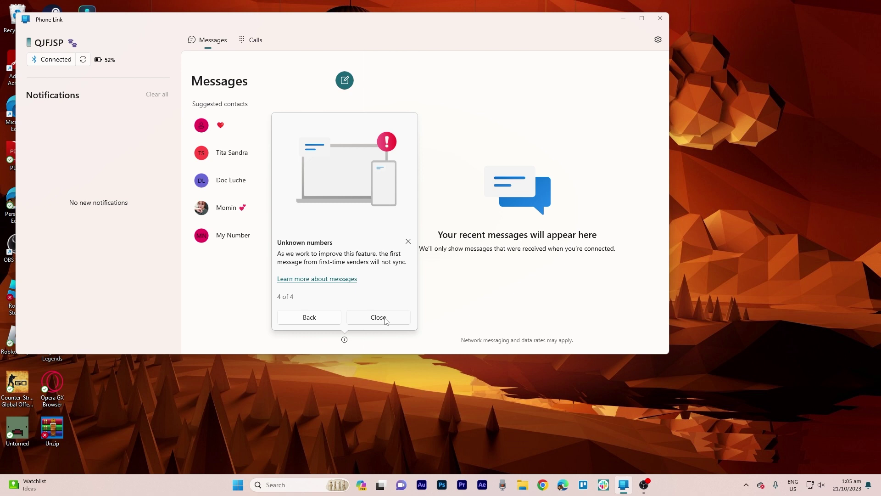
{"action": "left_click", "coordinate": [384, 319]}
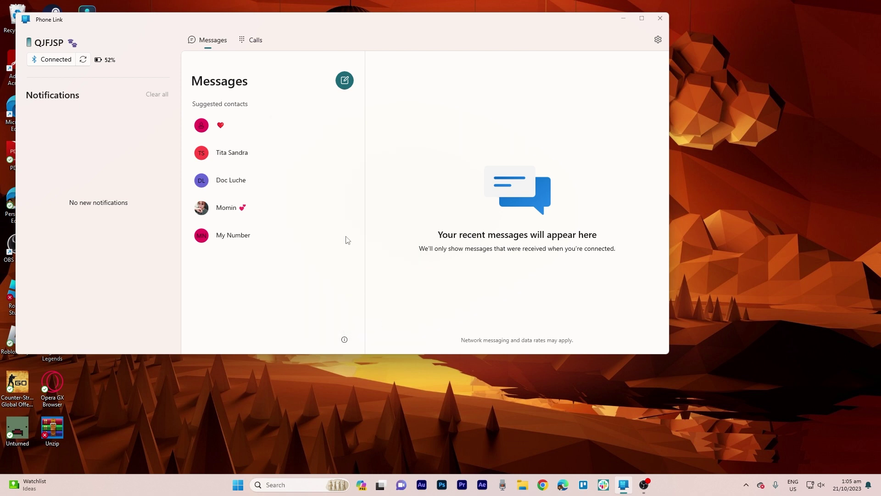
Step: Send "yow hows it going?" to the first suggested contact
{"action": "left_click", "coordinate": [260, 126]}
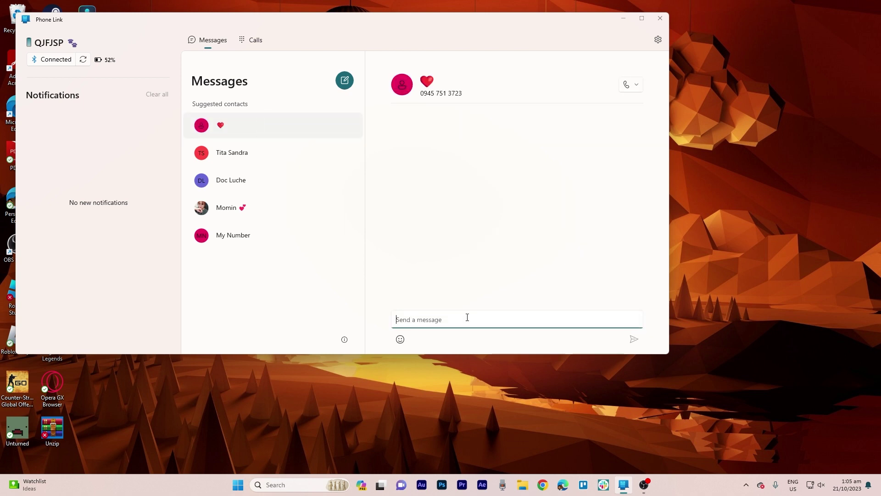
{"action": "type", "text": "yow"}
{"action": "type", "text": " hows it"}
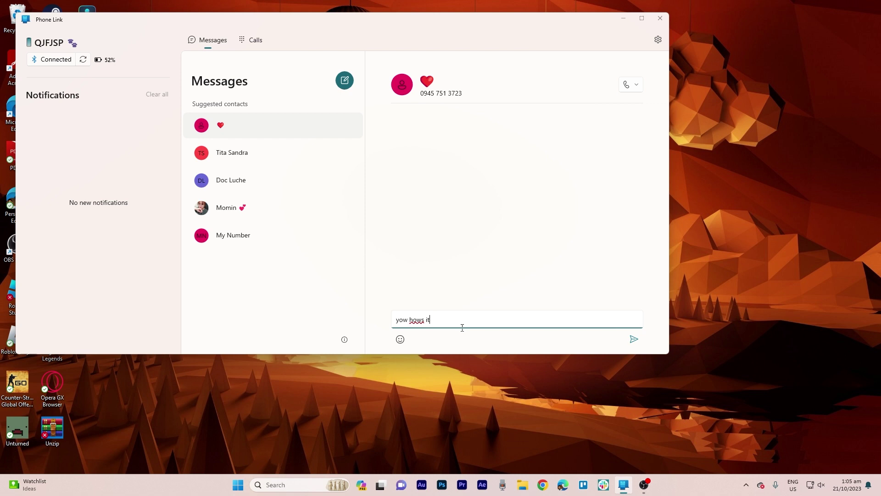
{"action": "type", "text": " going"}
{"action": "right_click", "coordinate": [462, 328]}
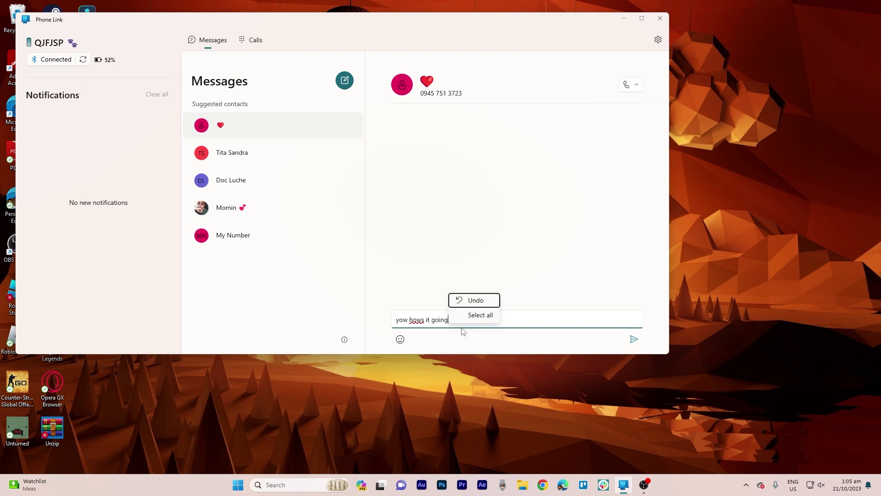
{"action": "left_click", "coordinate": [512, 323]}
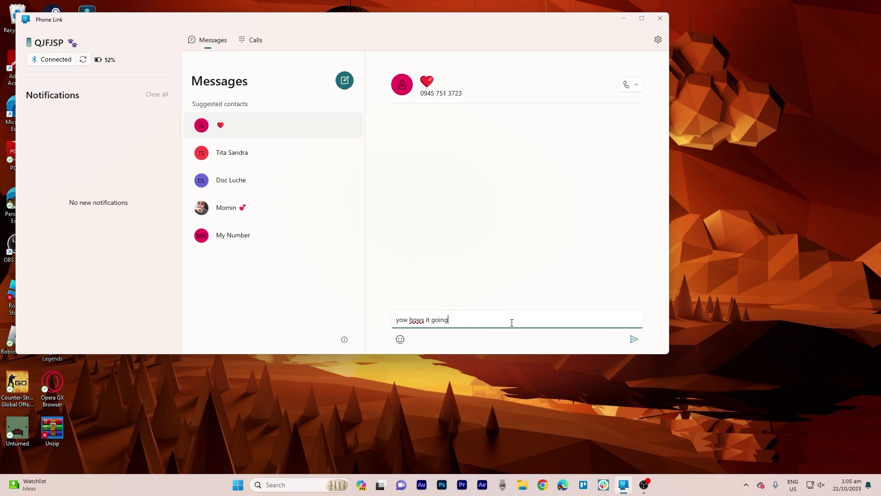
{"action": "type", "text": "?"}
{"action": "key", "text": "Return"}
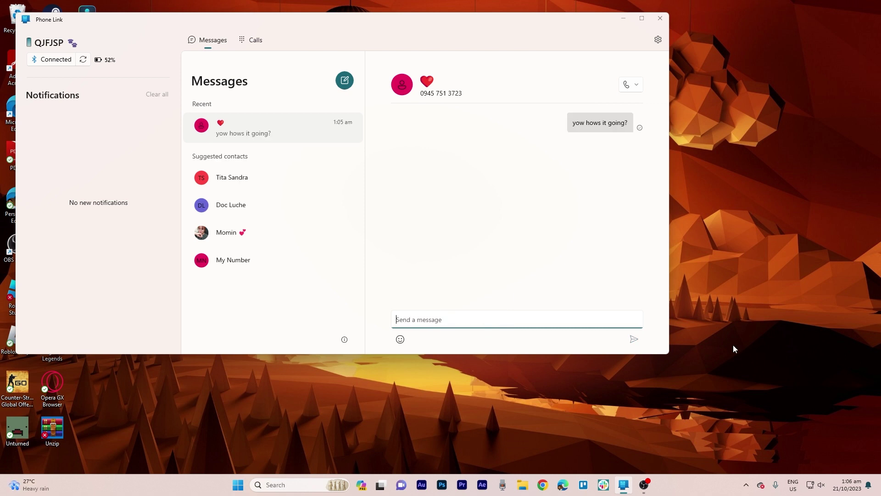